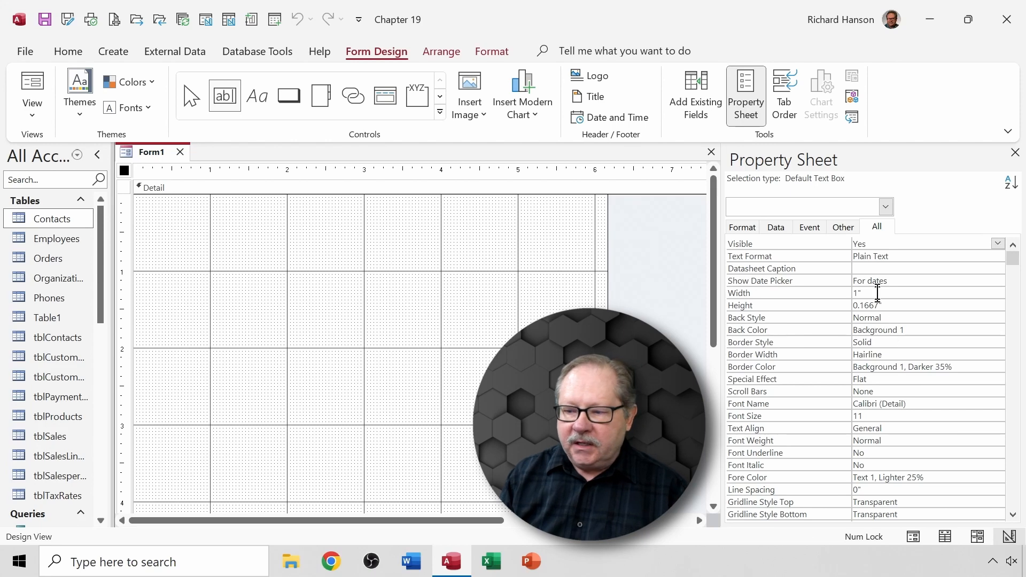
Step: Set the form's default text box border width to 1 pt and its special effect to Raised
scroll(810, 287, "down", 1)
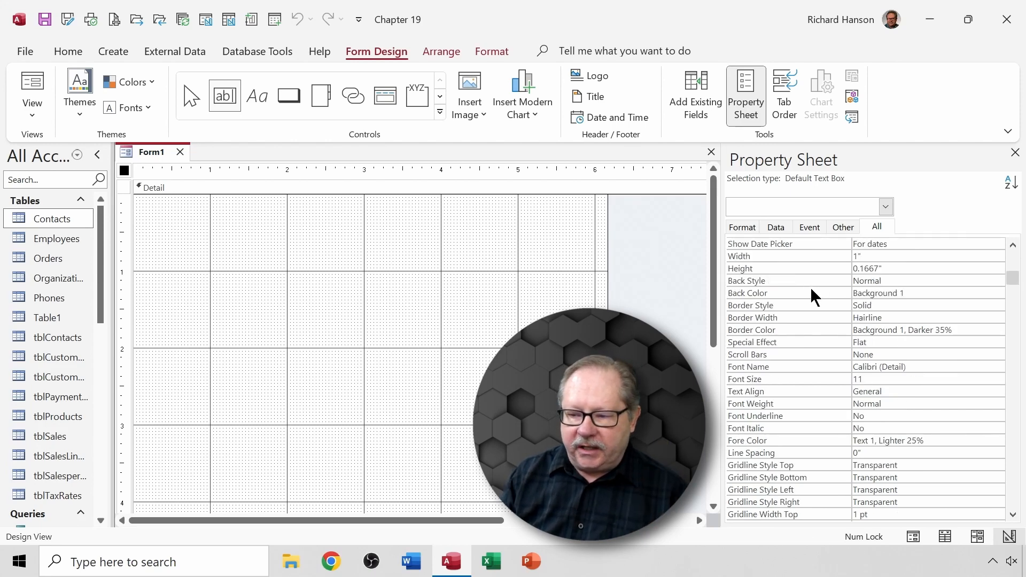
left_click(904, 305)
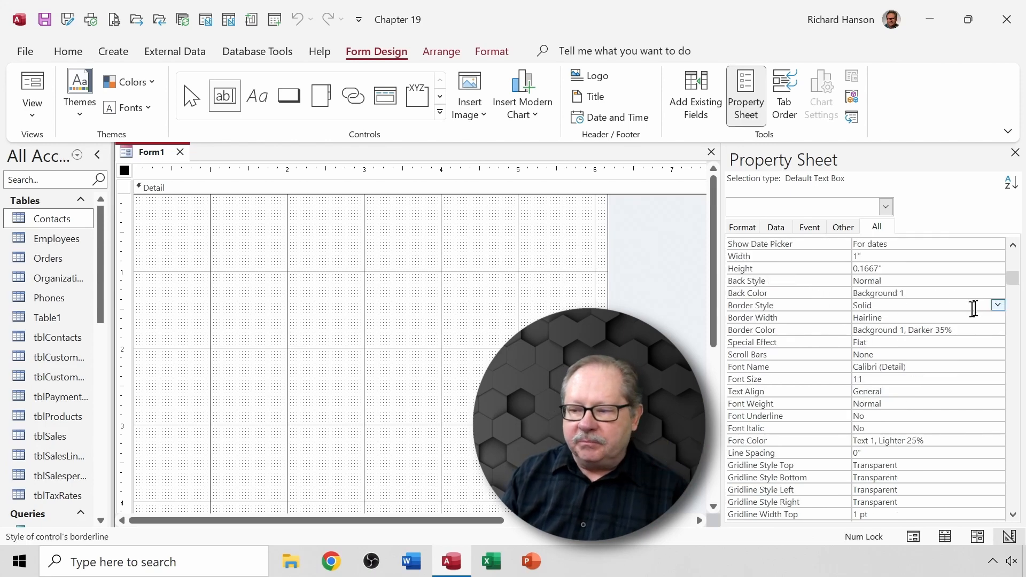
left_click(928, 317)
left_click(998, 317)
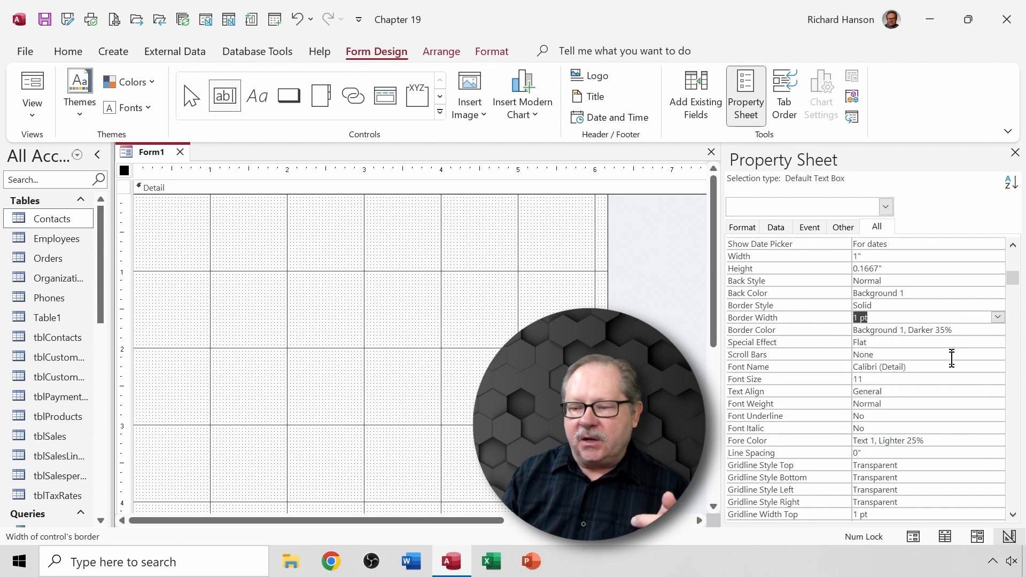
left_click(953, 343)
left_click(922, 342)
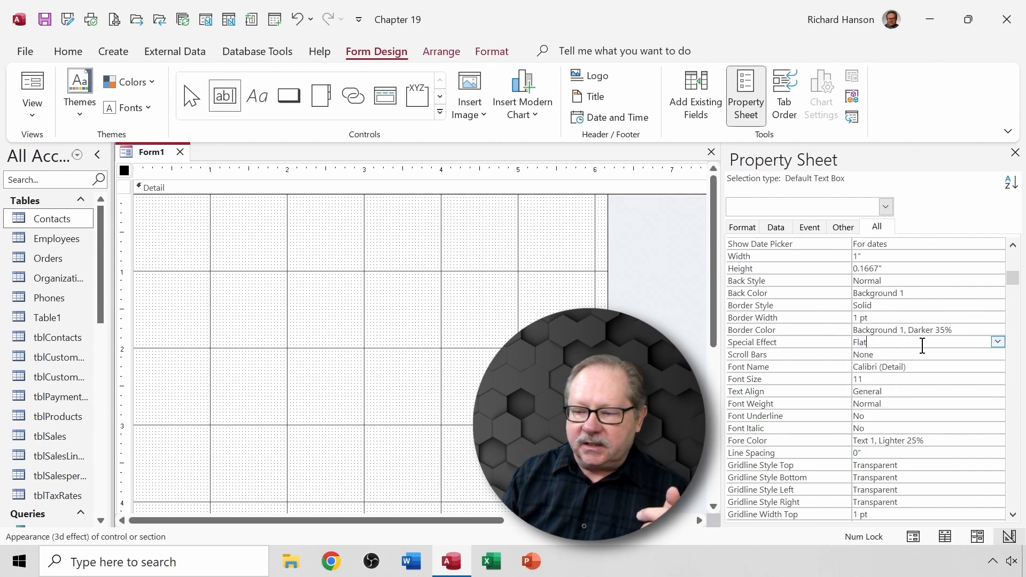
left_click(998, 342)
left_click(911, 366)
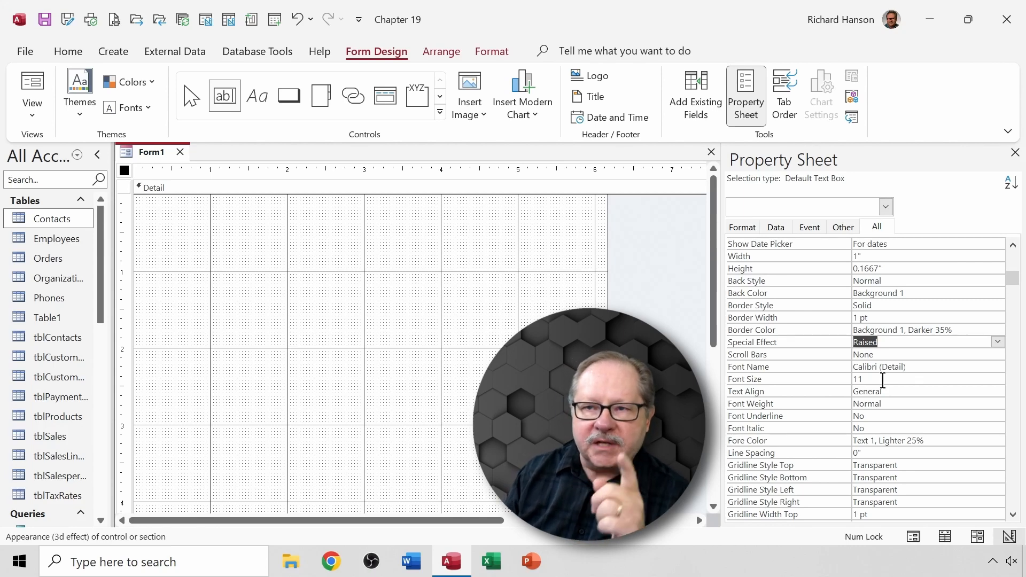
left_click(66, 52)
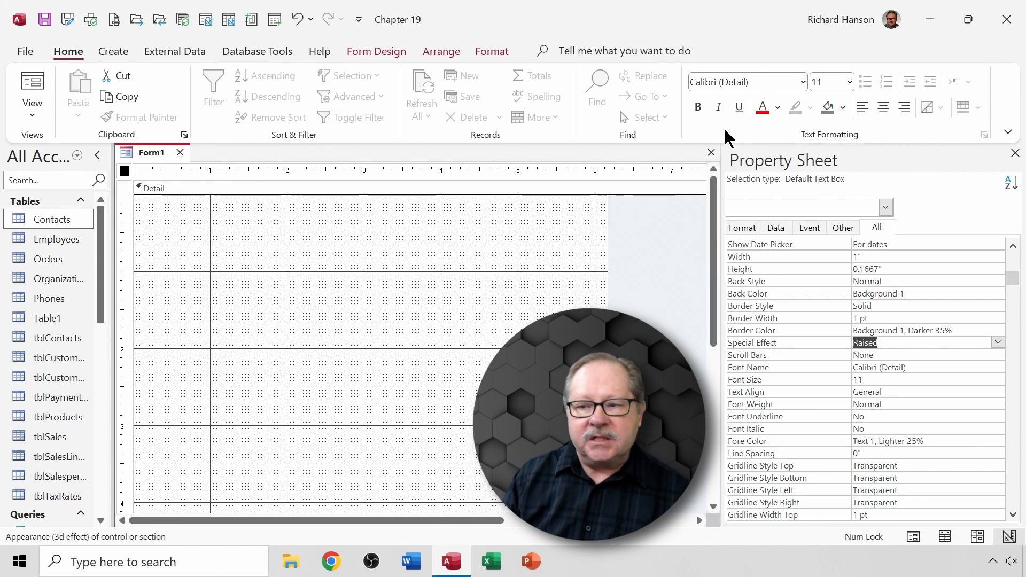
left_click(367, 53)
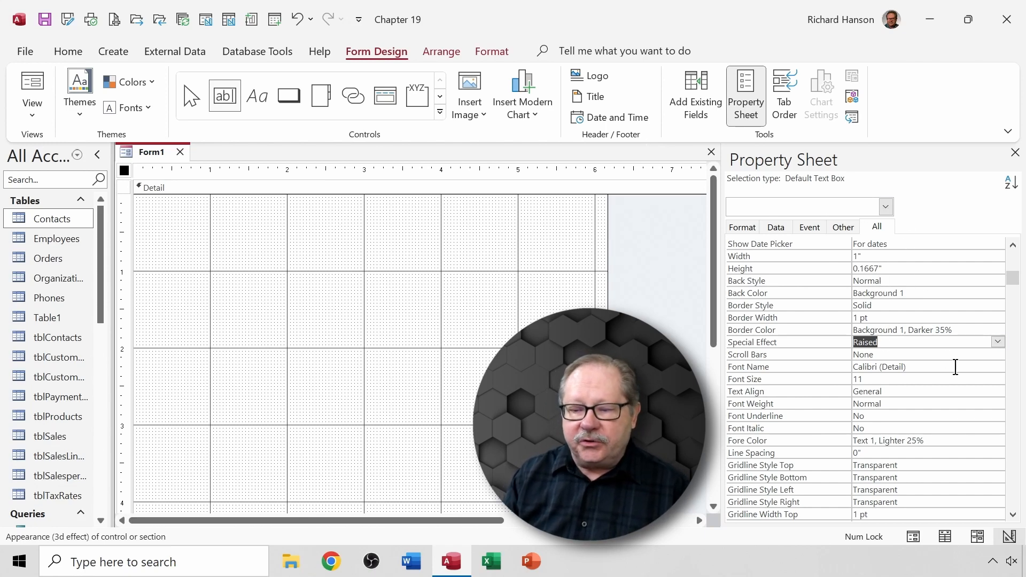
Step: Review the other default text box properties, including scroll bars, text alignment choices, line spacing, gridlines, margins, padding and anchoring
left_click(899, 353)
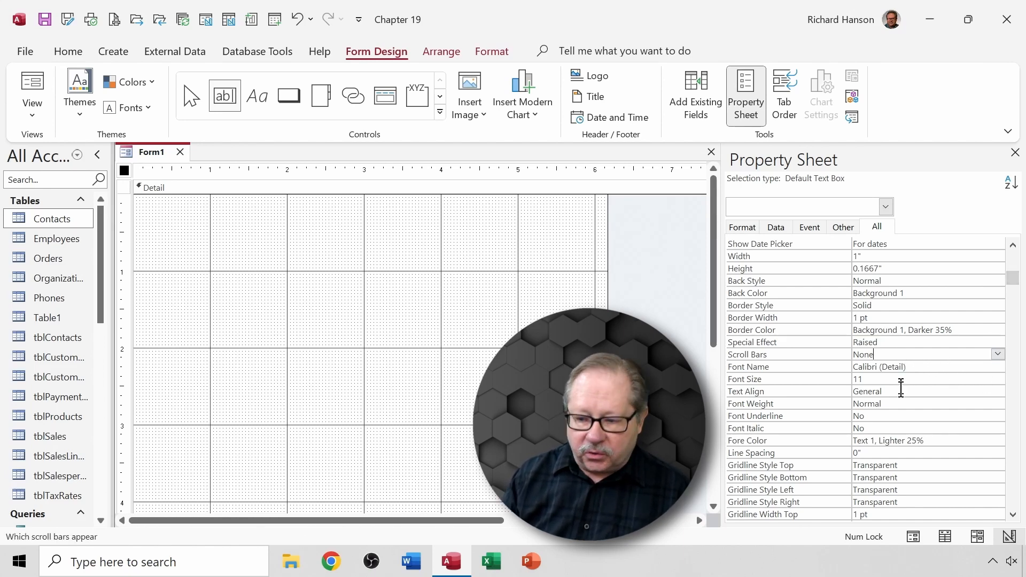
scroll(901, 388, "down", 2)
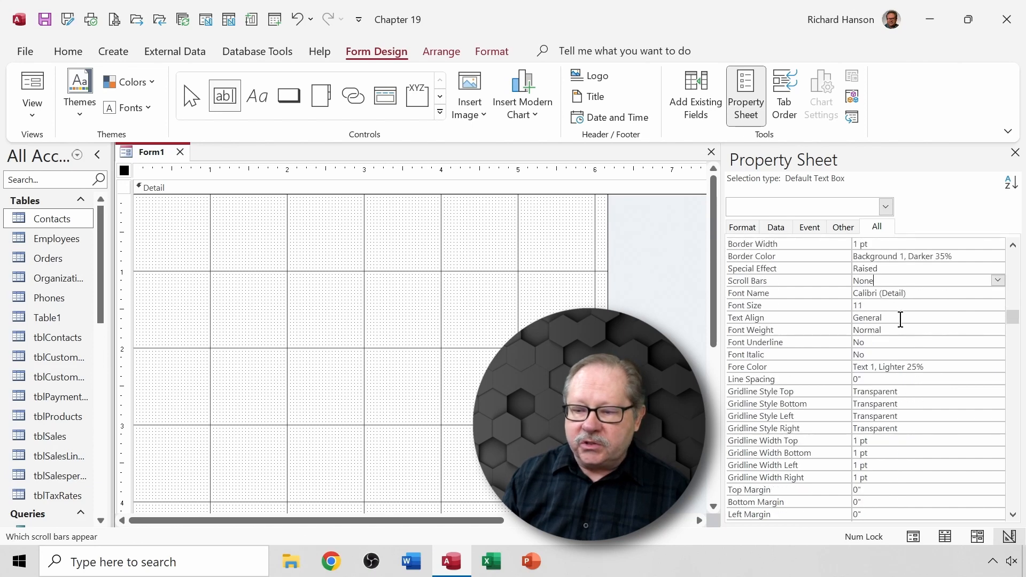
left_click(900, 318)
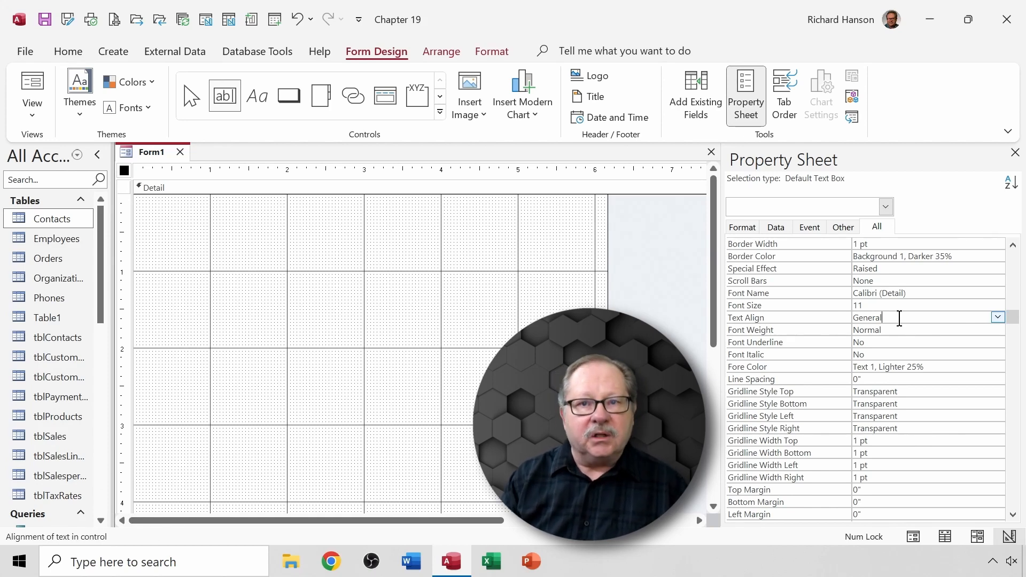
left_click(997, 318)
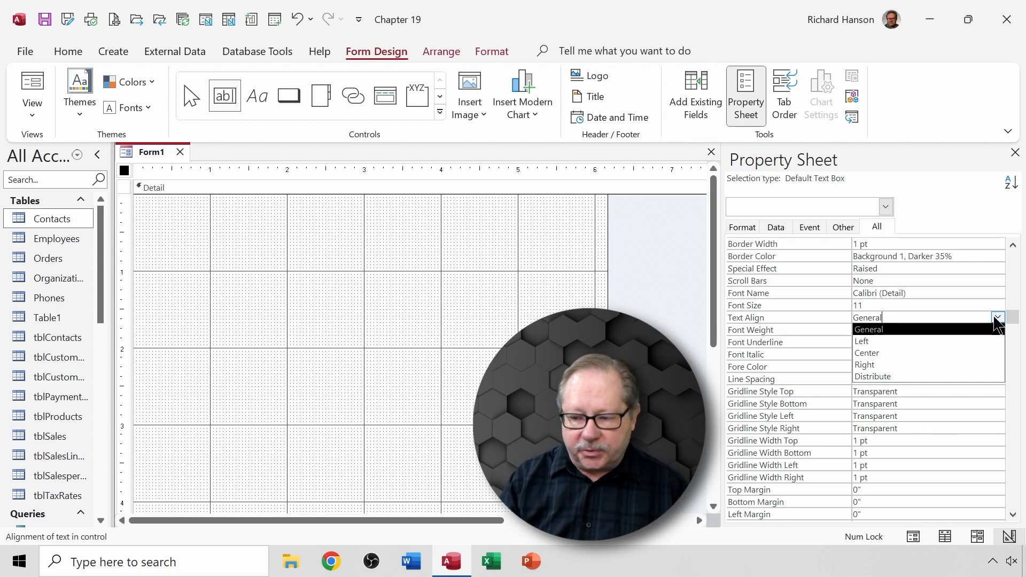
left_click(998, 322)
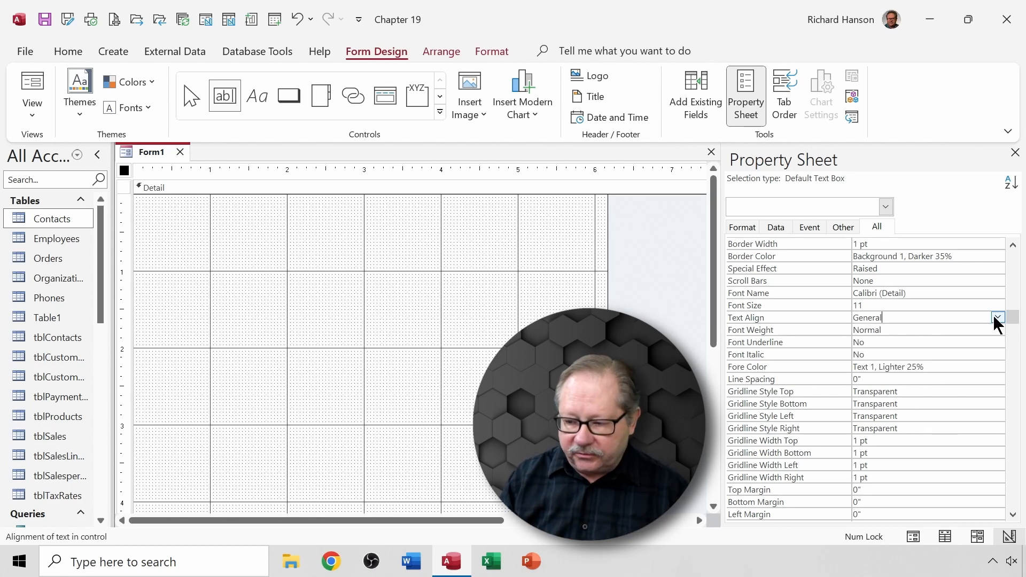
left_click(918, 378)
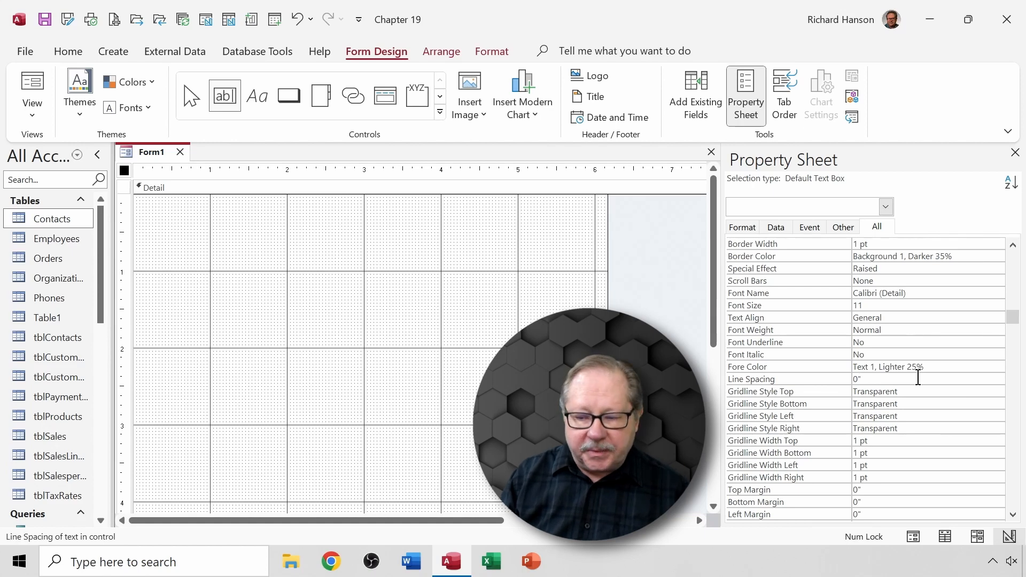
scroll(964, 397, "down", 4)
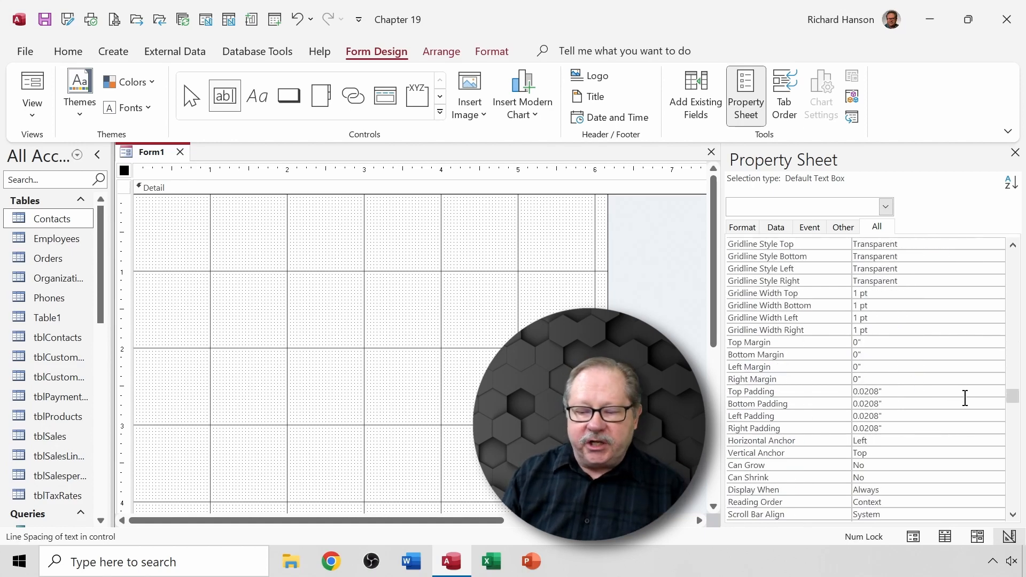
scroll(965, 398, "down", 2)
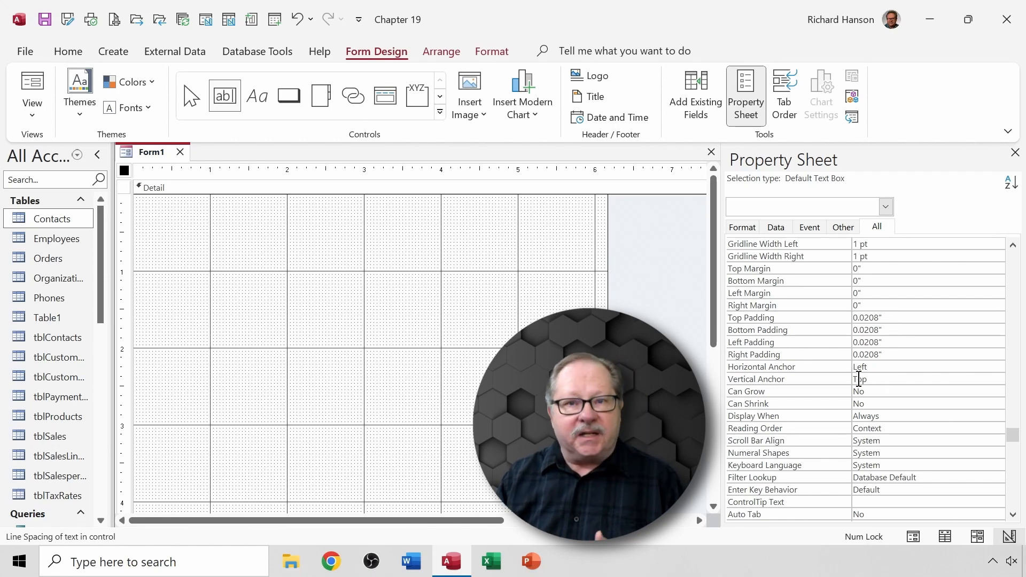
scroll(931, 356, "up", 8)
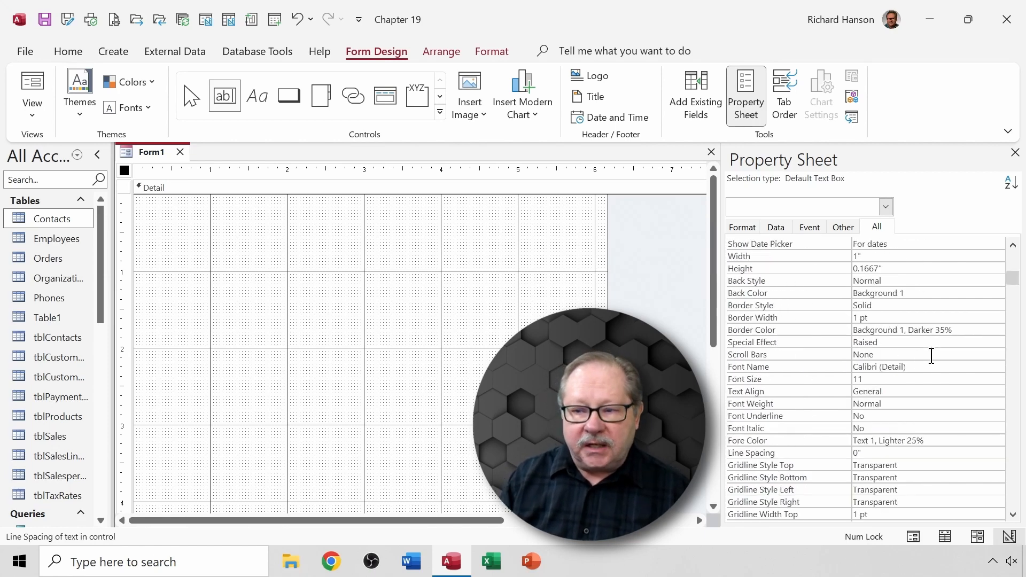
scroll(931, 355, "up", 1)
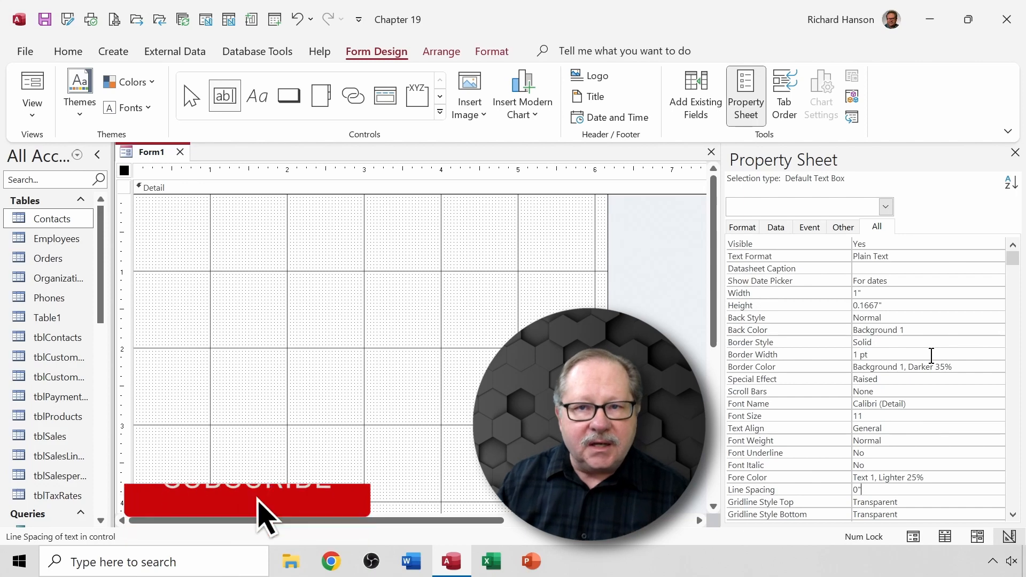
Step: Create a new blank report in Design view and choose the Label control to show its default properties
left_click(109, 51)
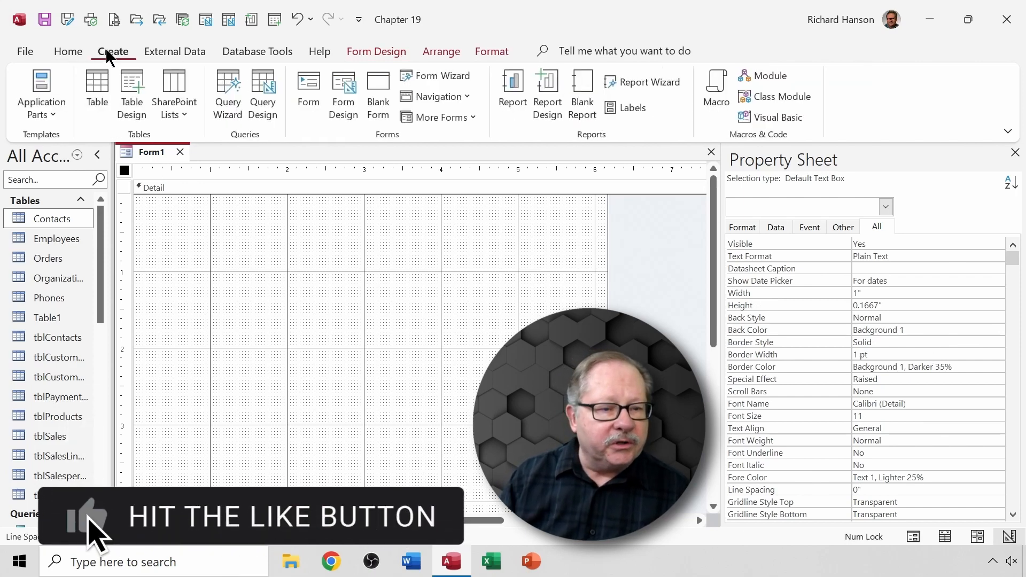
left_click(552, 88)
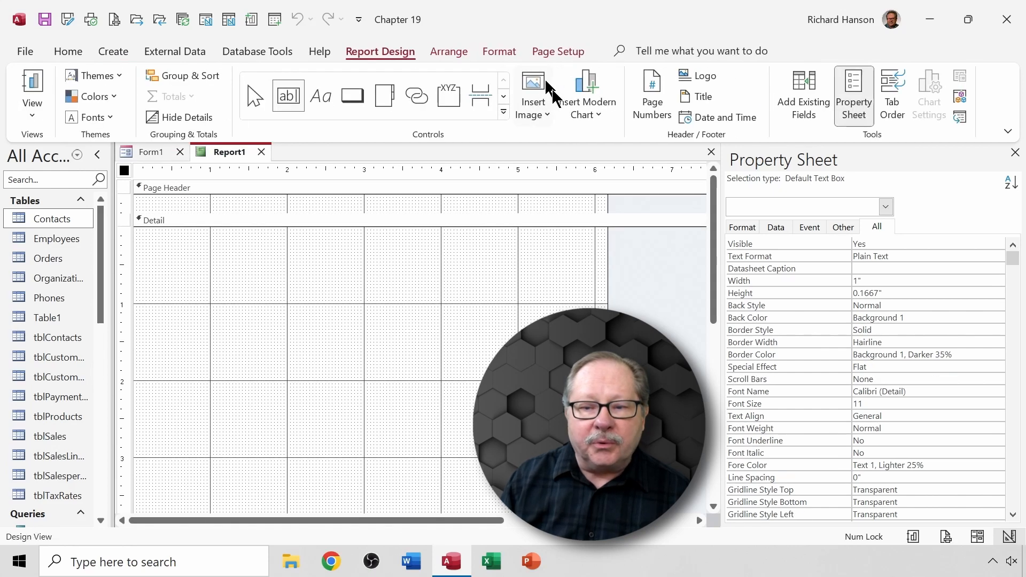
left_click(286, 101)
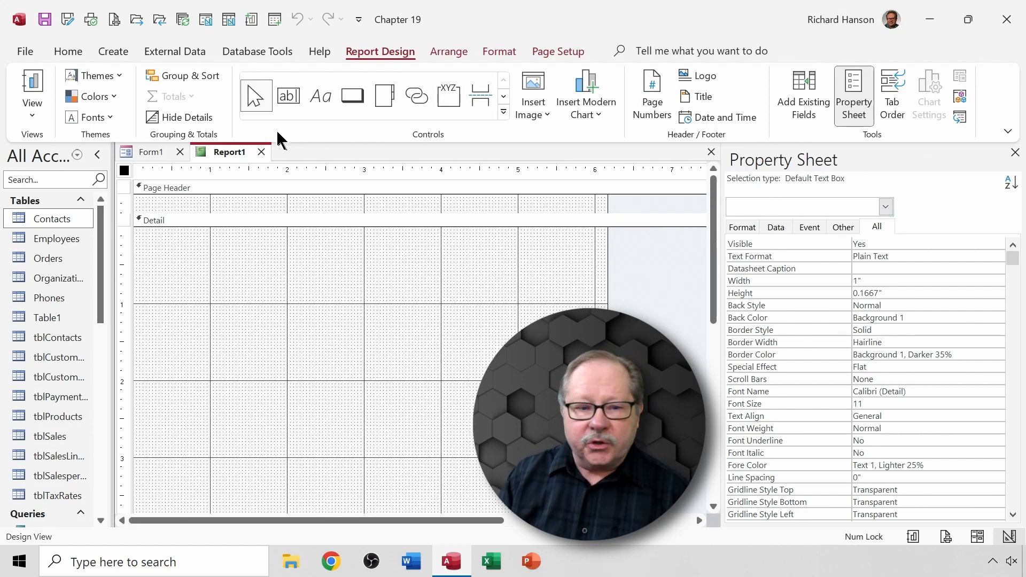
left_click(291, 102)
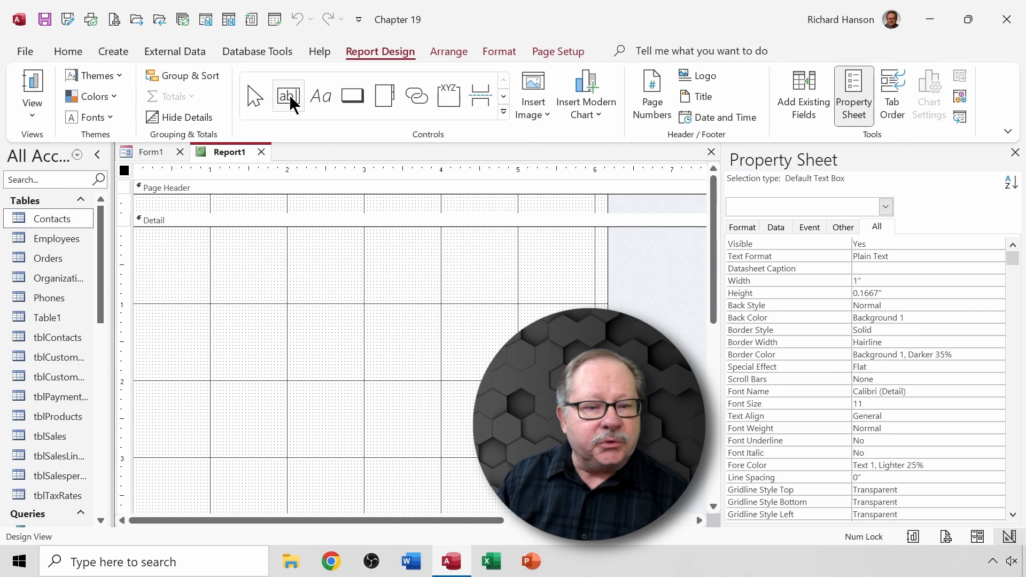
left_click(318, 107)
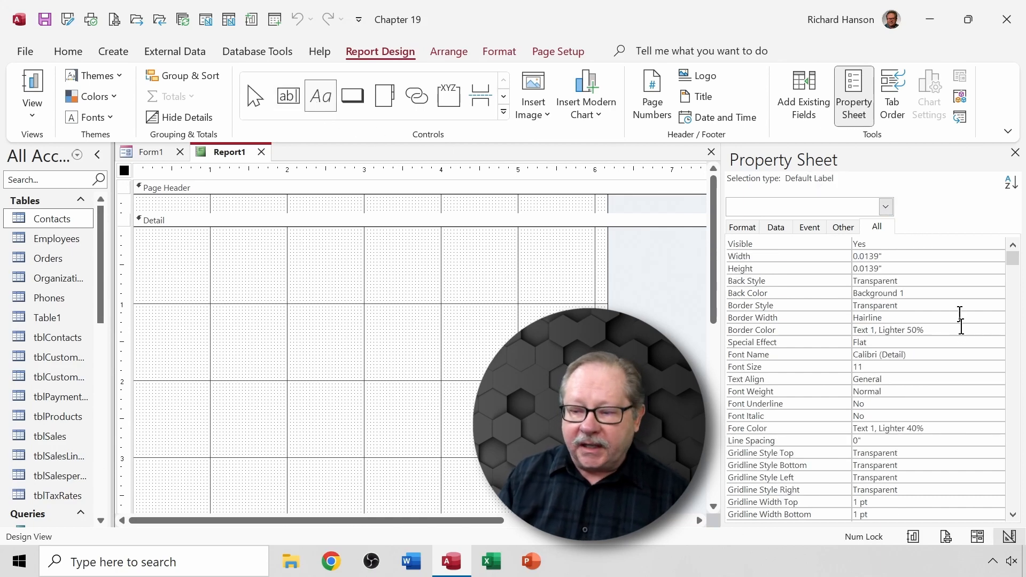
Step: Set the special effect of the report's default label to Raised
left_click(802, 343)
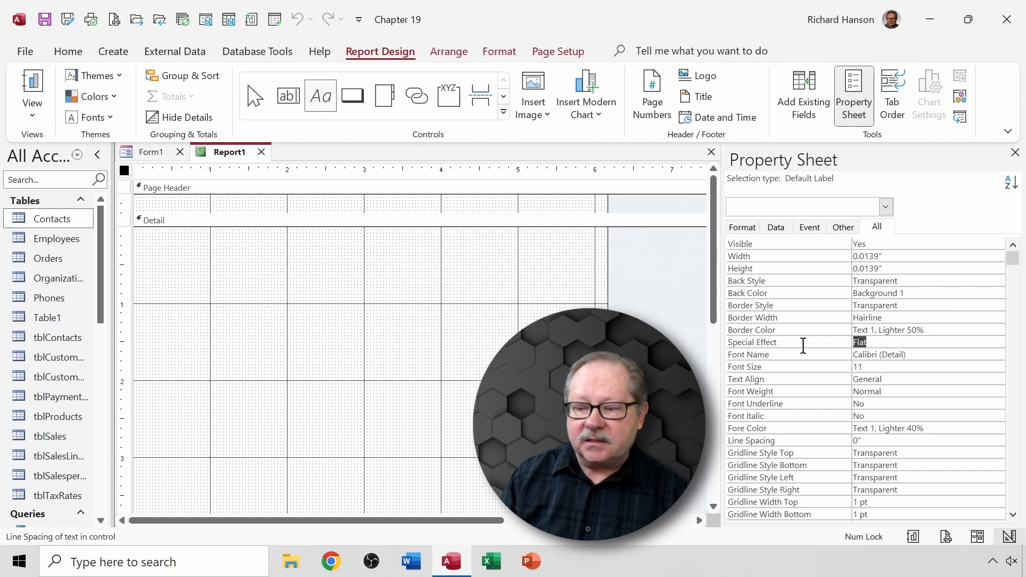
left_click(998, 342)
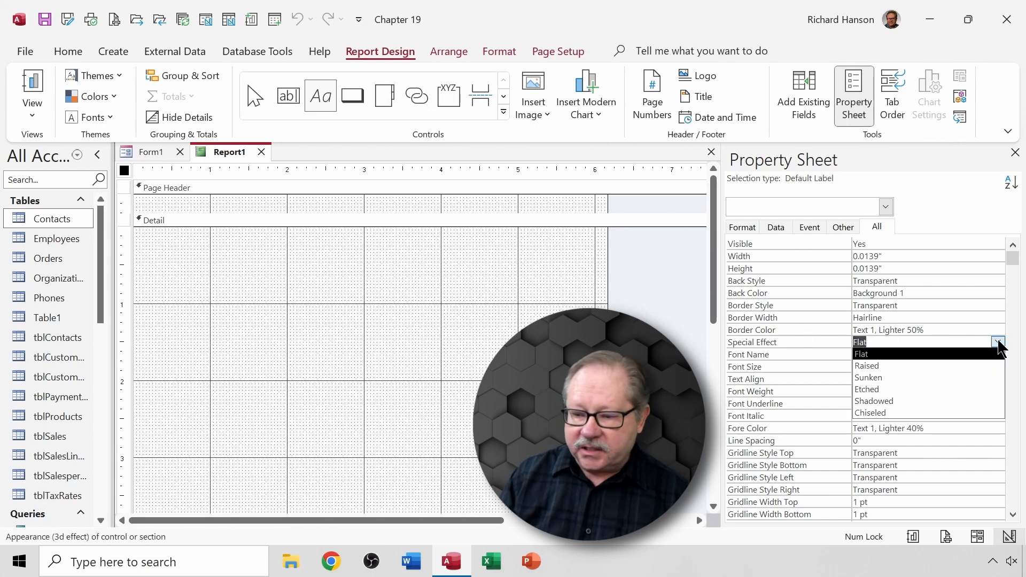
left_click(945, 365)
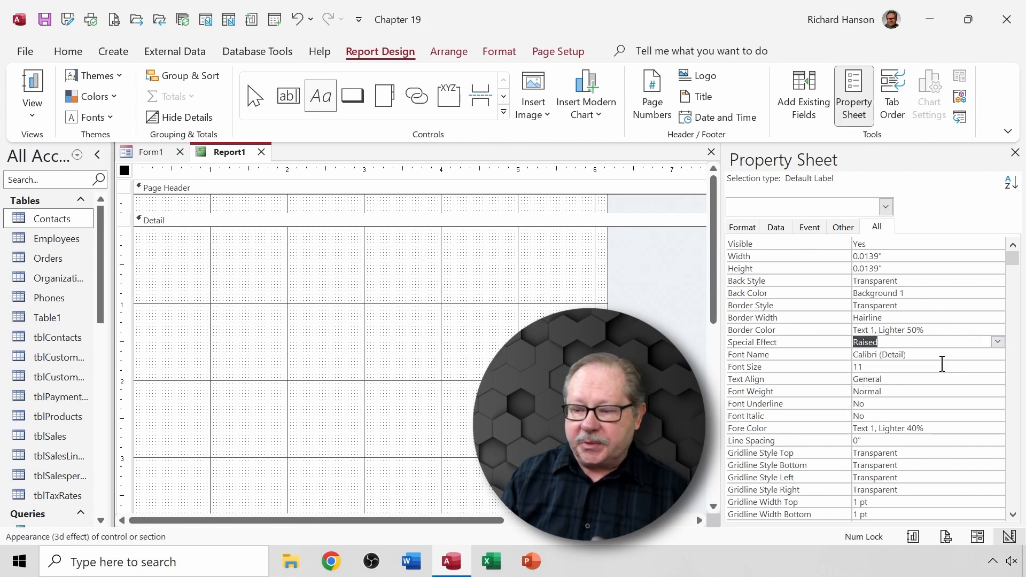
Step: Set the border width of the report's default label to 1 pt
left_click(919, 315)
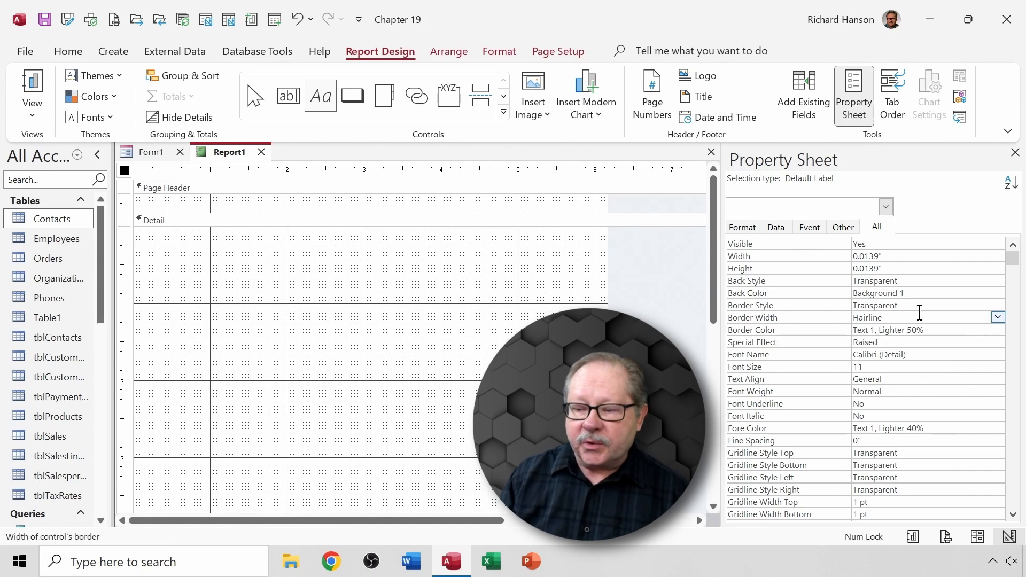
left_click(997, 318)
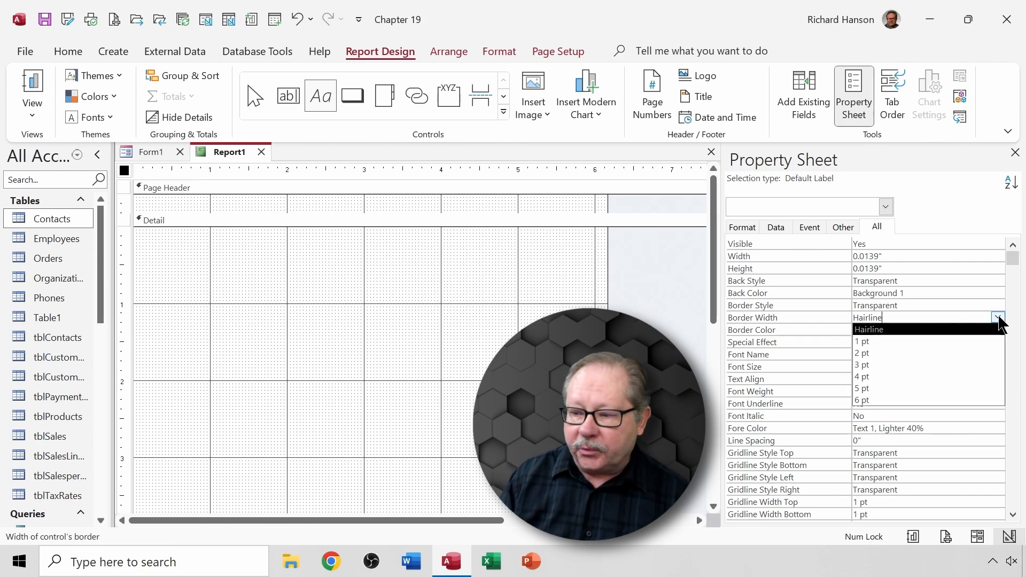
left_click(945, 342)
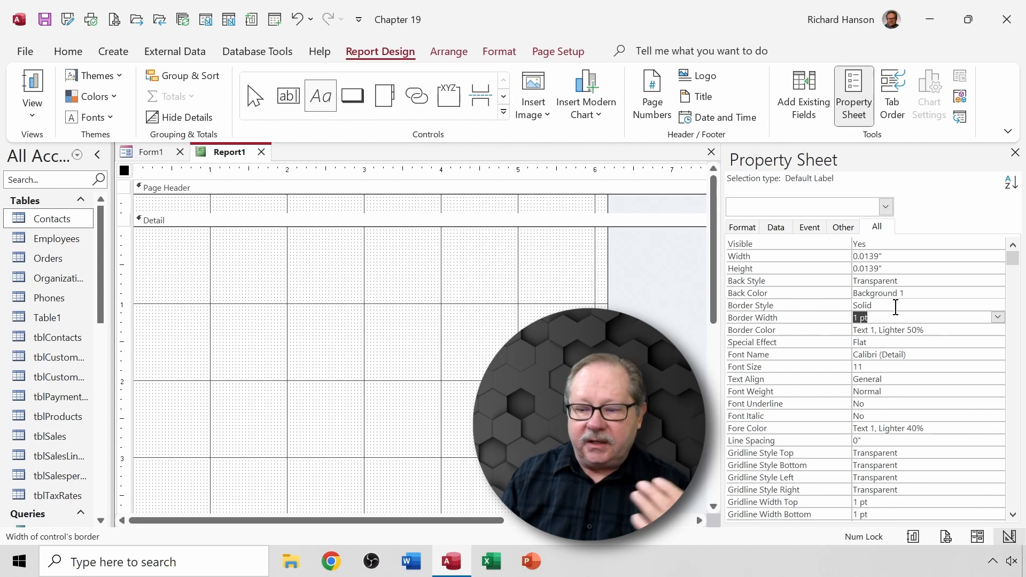
left_click(980, 330)
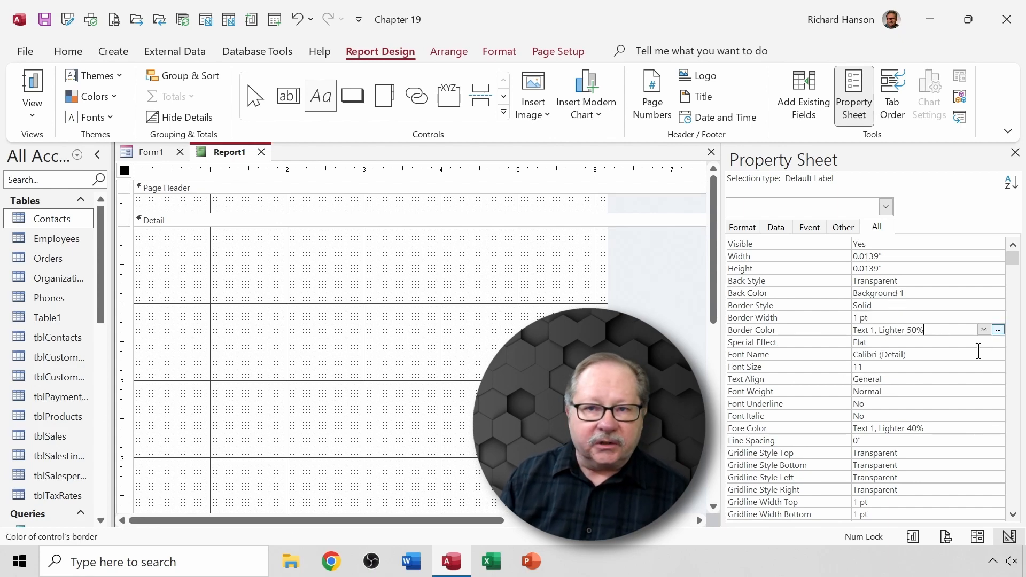